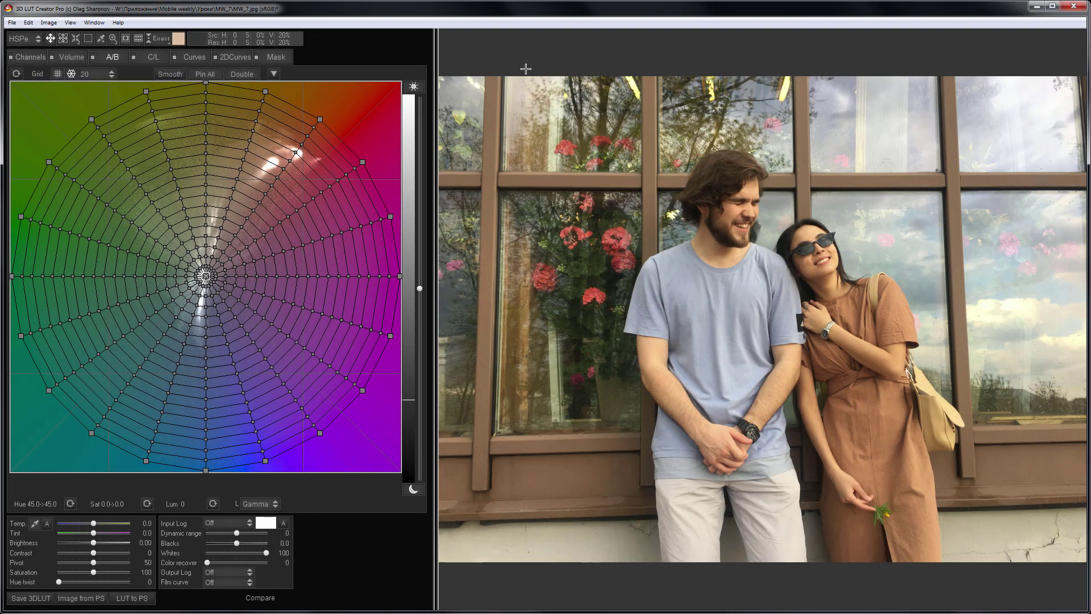
# Show the Channels tab with the RGB Matrix triangle for the couple's photo
pyautogui.click(44, 55)
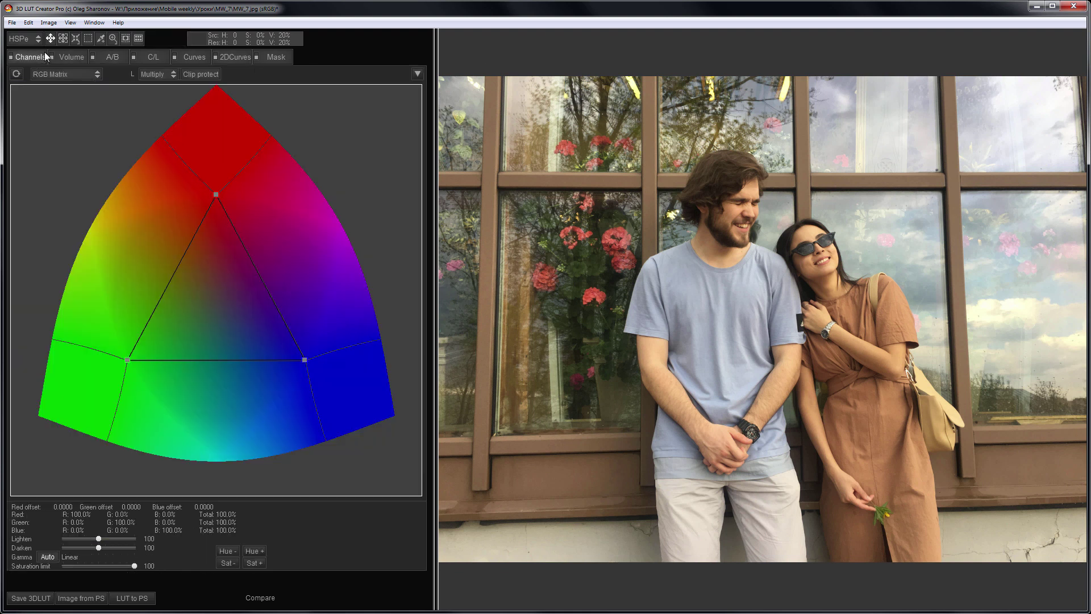
# Randomize the RGB matrix four times until the photo gets a magenta-pink cast with mint accents
pyautogui.click(418, 74)
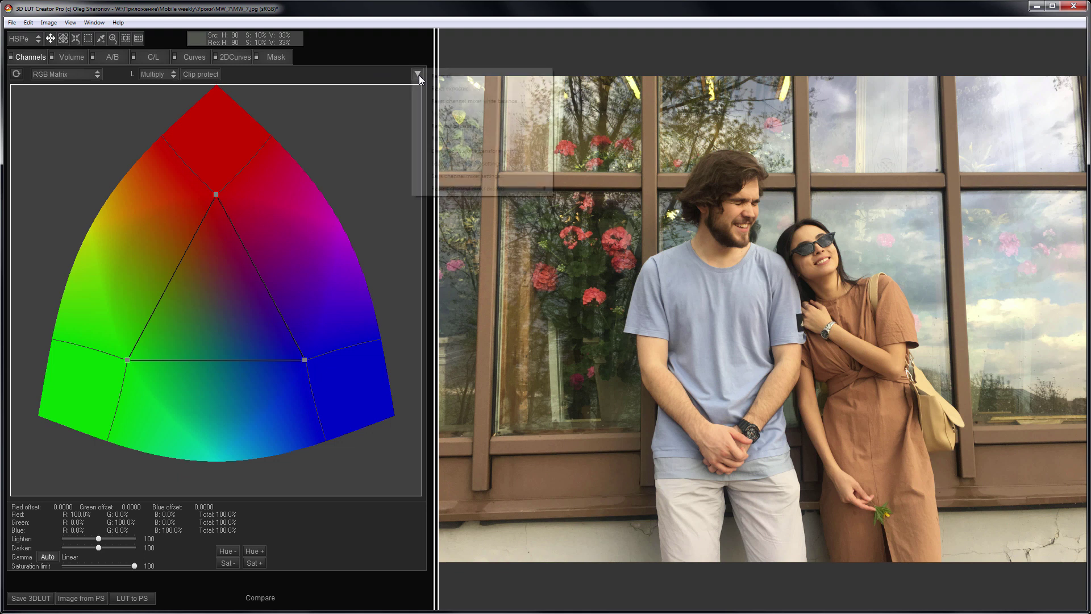
pyautogui.click(488, 127)
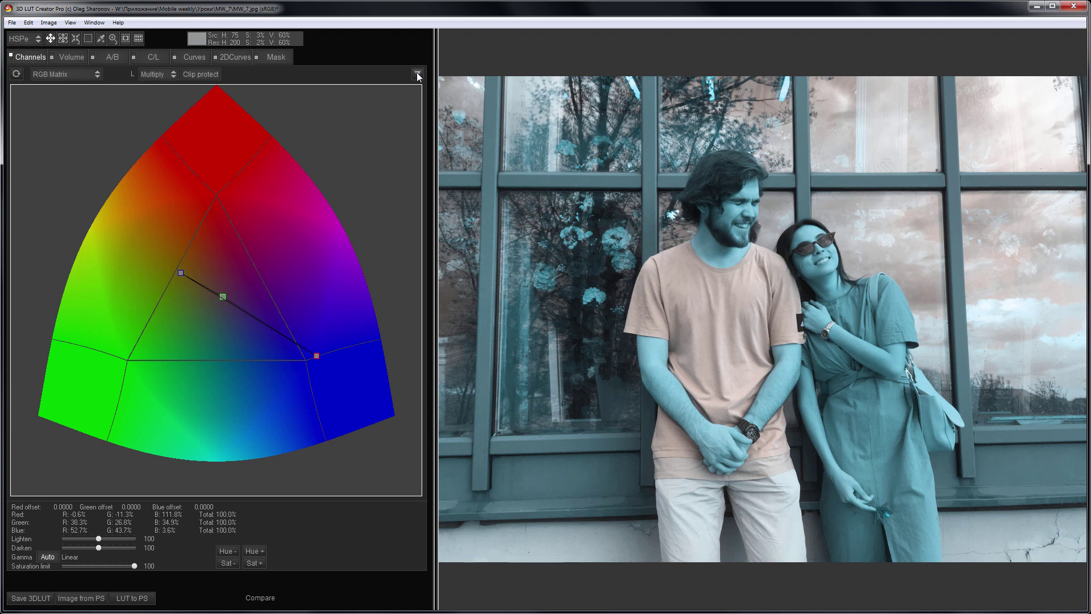
pyautogui.click(418, 74)
pyautogui.click(487, 122)
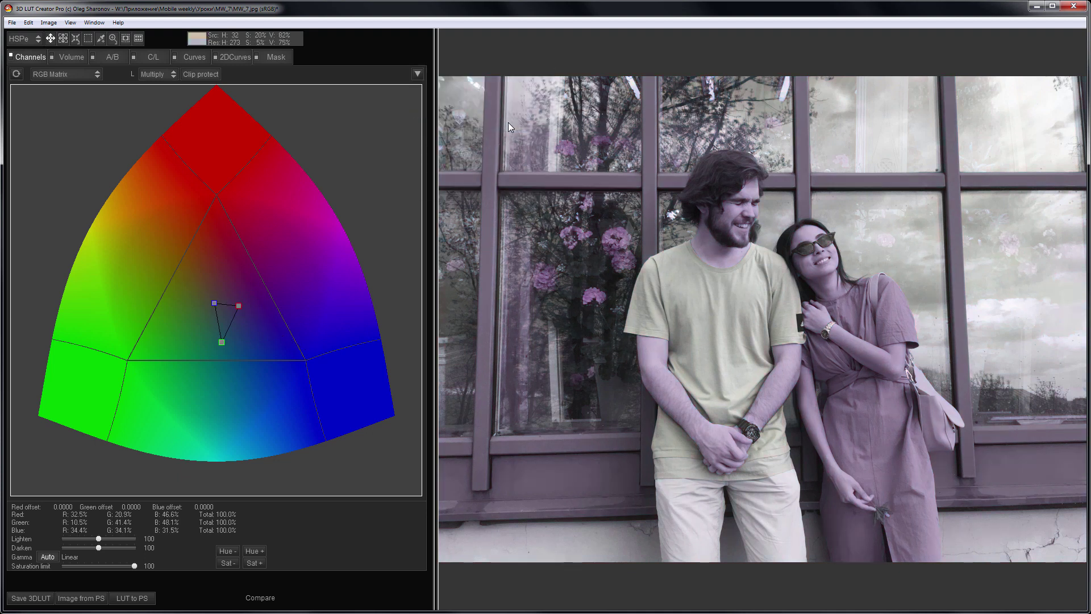
pyautogui.click(418, 73)
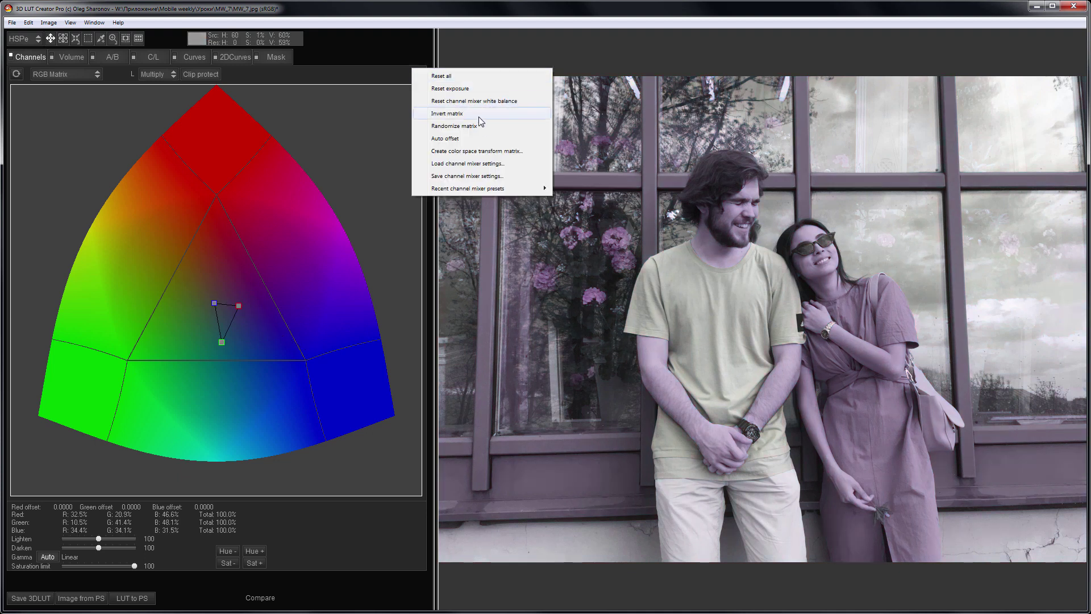
pyautogui.click(489, 127)
pyautogui.click(417, 74)
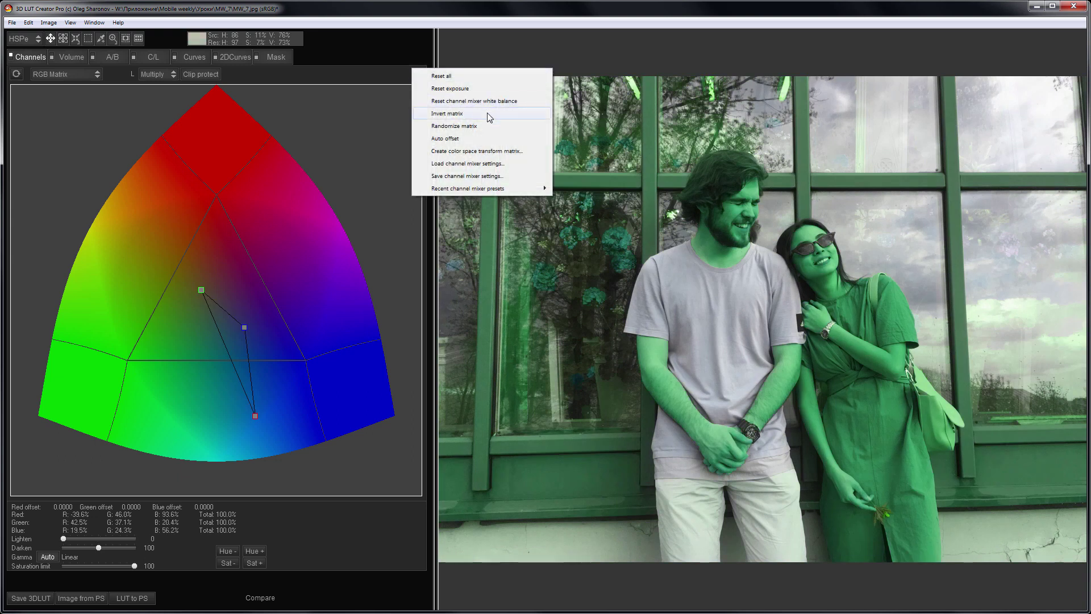
pyautogui.click(510, 126)
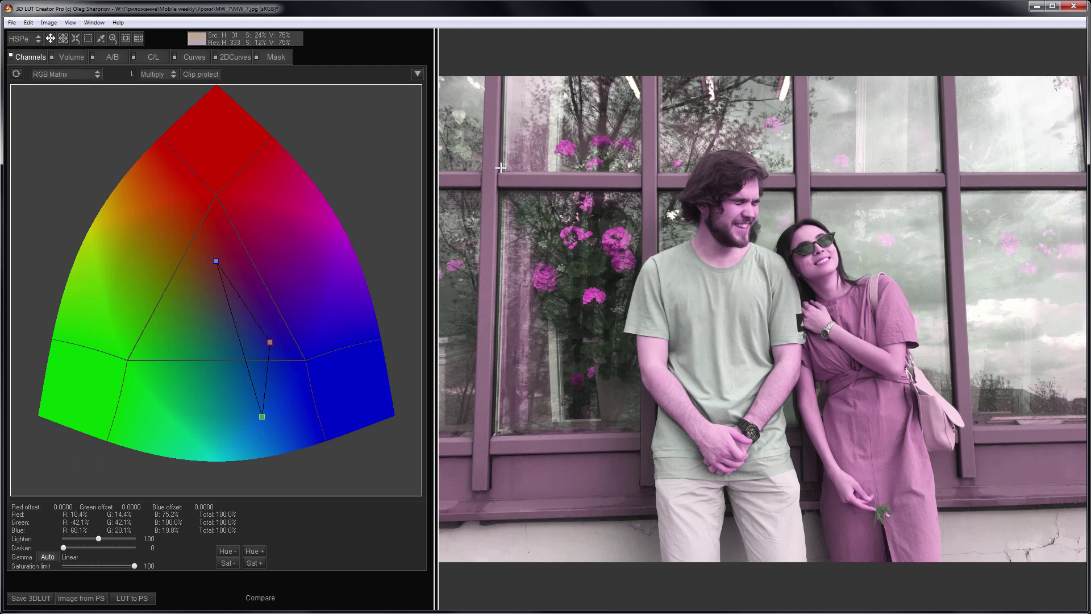
# Rotate the matrix hues seven steps with Hue+ until the flowers turn red
pyautogui.click(258, 551)
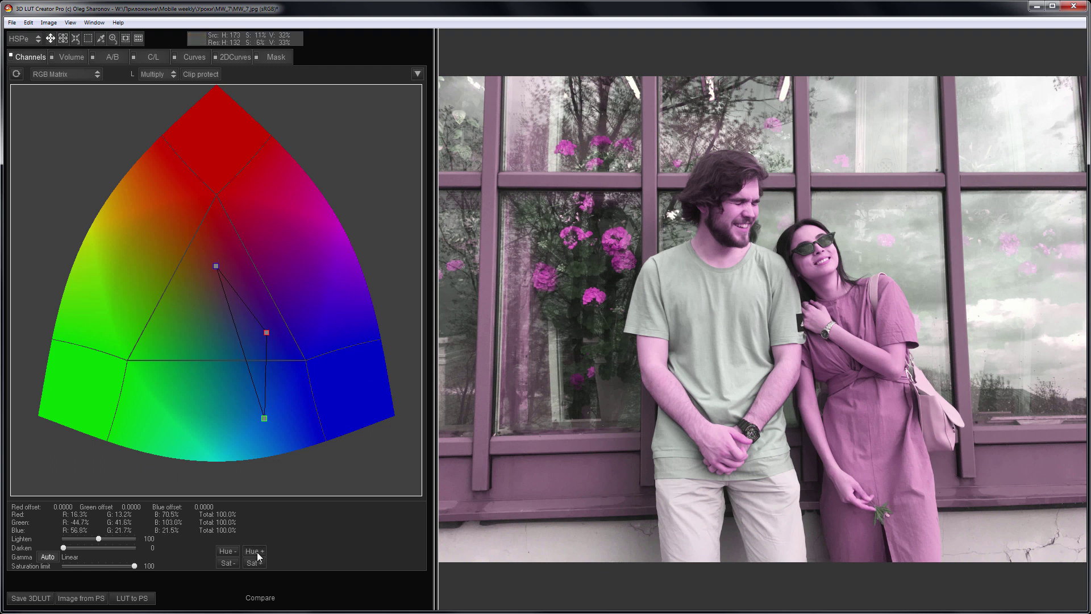
pyautogui.click(259, 551)
pyautogui.click(259, 551)
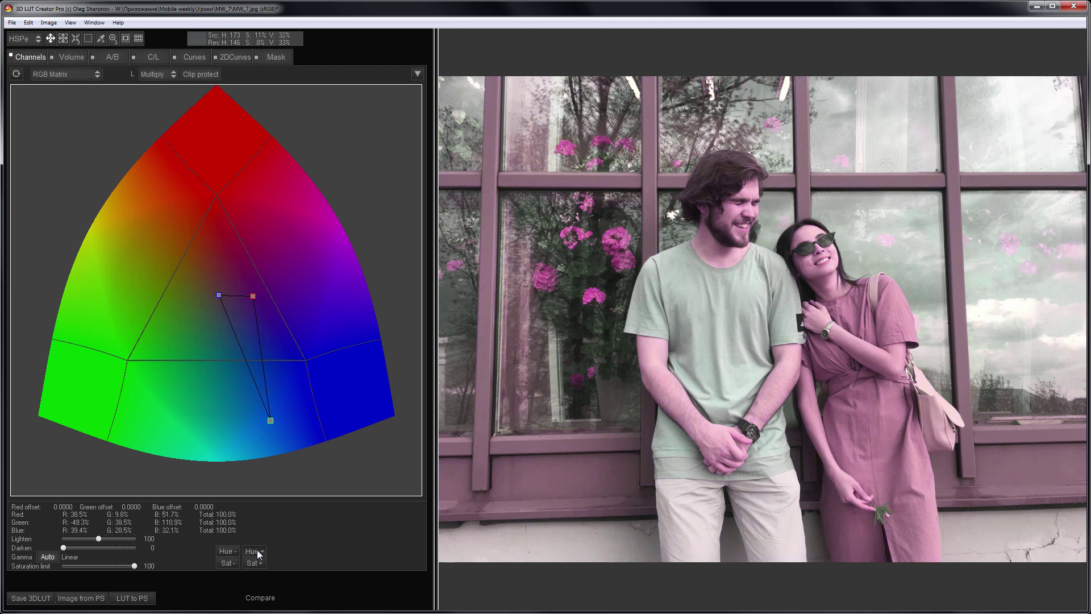
pyautogui.click(258, 551)
pyautogui.click(258, 551)
pyautogui.click(258, 551)
pyautogui.click(258, 551)
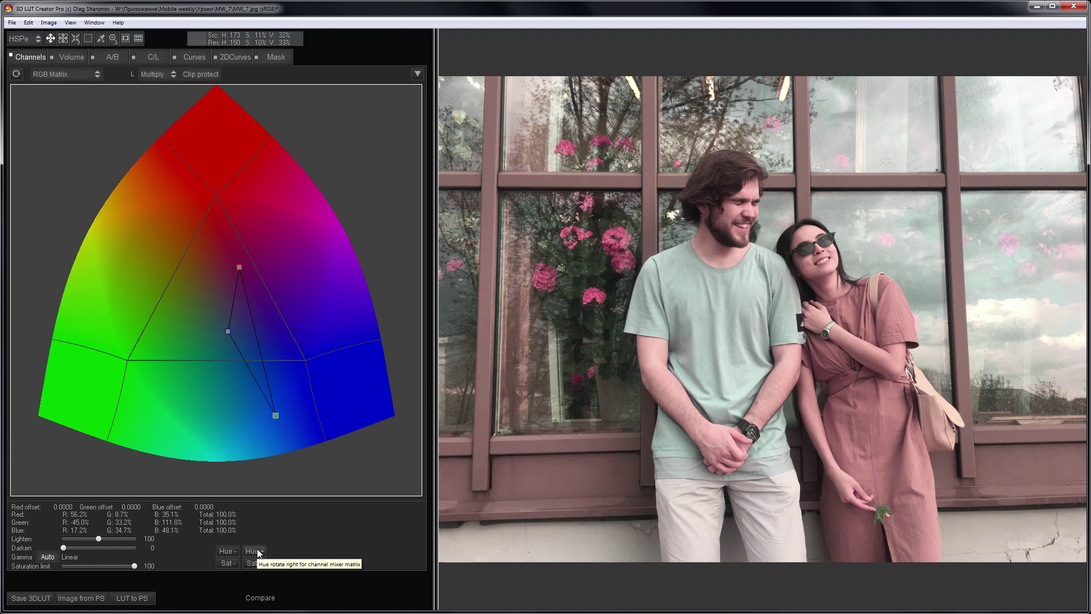
# Raise the matrix saturation two steps with Sat+, then bring up the Curves panel
pyautogui.click(254, 564)
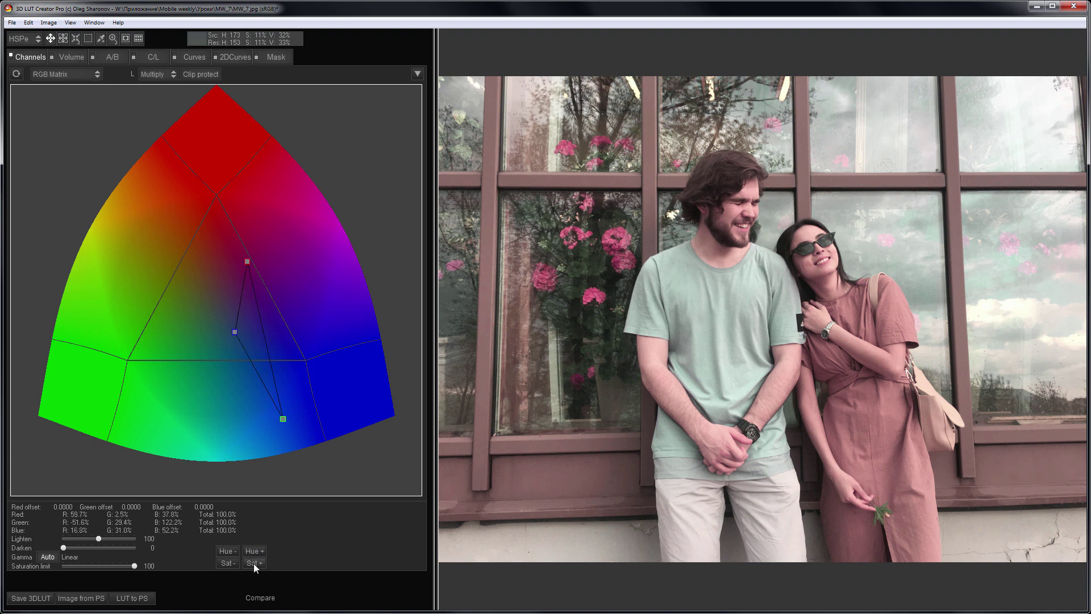
pyautogui.click(253, 563)
pyautogui.click(188, 58)
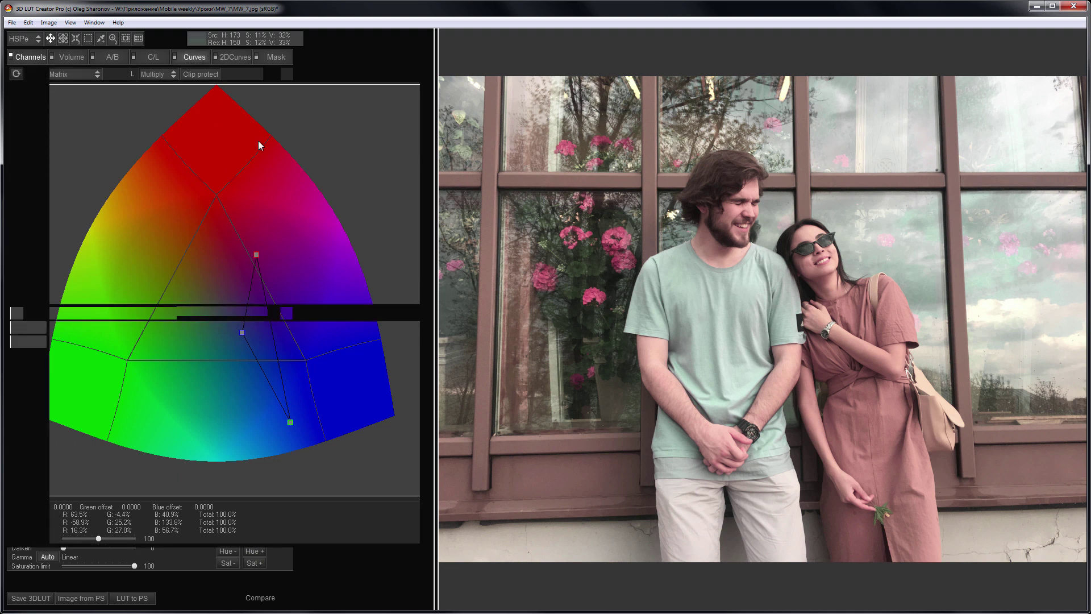
# Slope the Sat/Luma curve down: raise the shadow endpoint and lower the highlight endpoint
pyautogui.click(145, 78)
pyautogui.moveTo(415, 194); pyautogui.dragTo(416, 223)
pyautogui.moveTo(54, 193); pyautogui.dragTo(37, 137)
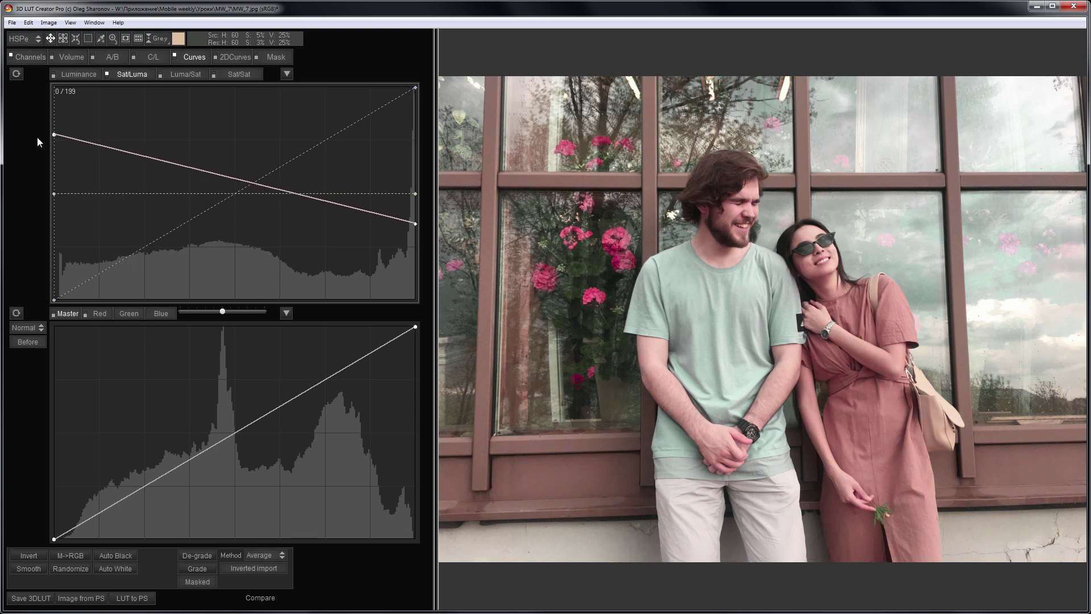
pyautogui.moveTo(430, 232); pyautogui.dragTo(427, 248)
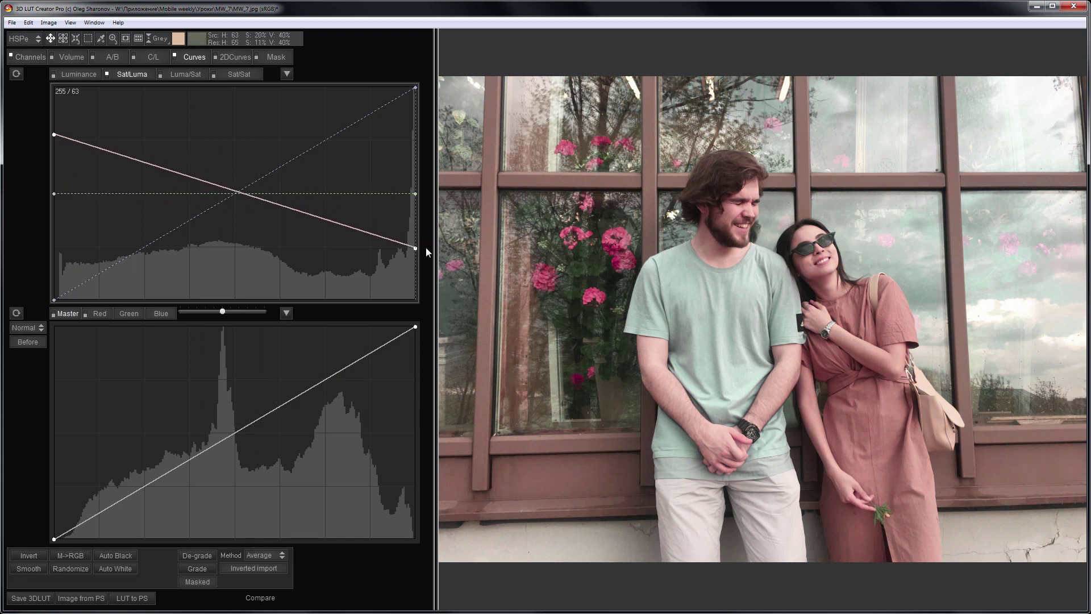
# Add a lowered shadow point and a lifted midtone point to the Master curve, then compare with Before
pyautogui.click(127, 495)
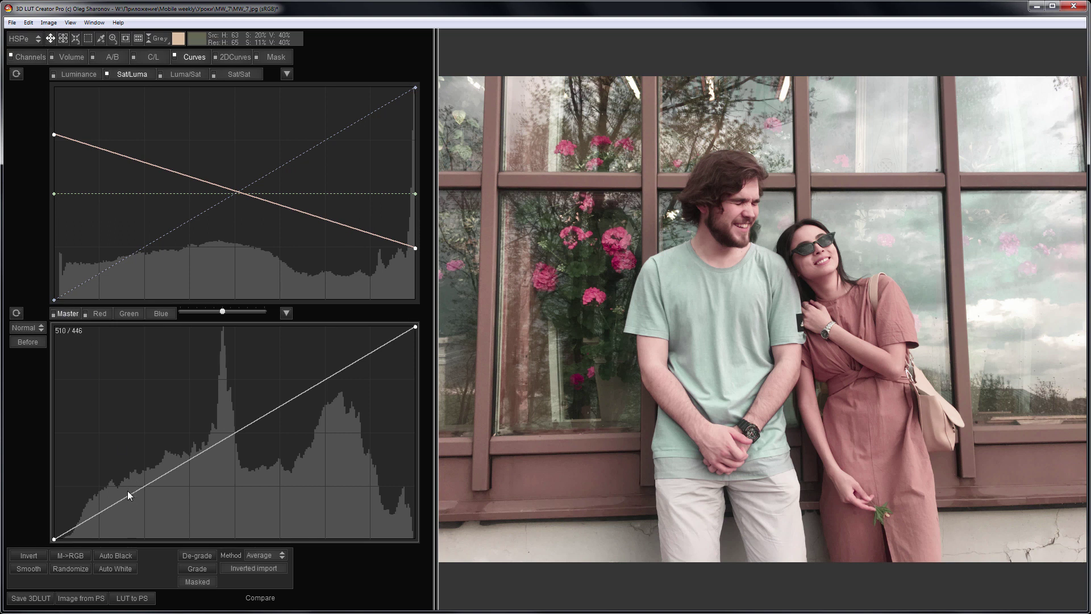
pyautogui.moveTo(127, 494); pyautogui.dragTo(127, 499)
pyautogui.click(280, 408)
pyautogui.moveTo(280, 407); pyautogui.dragTo(281, 400)
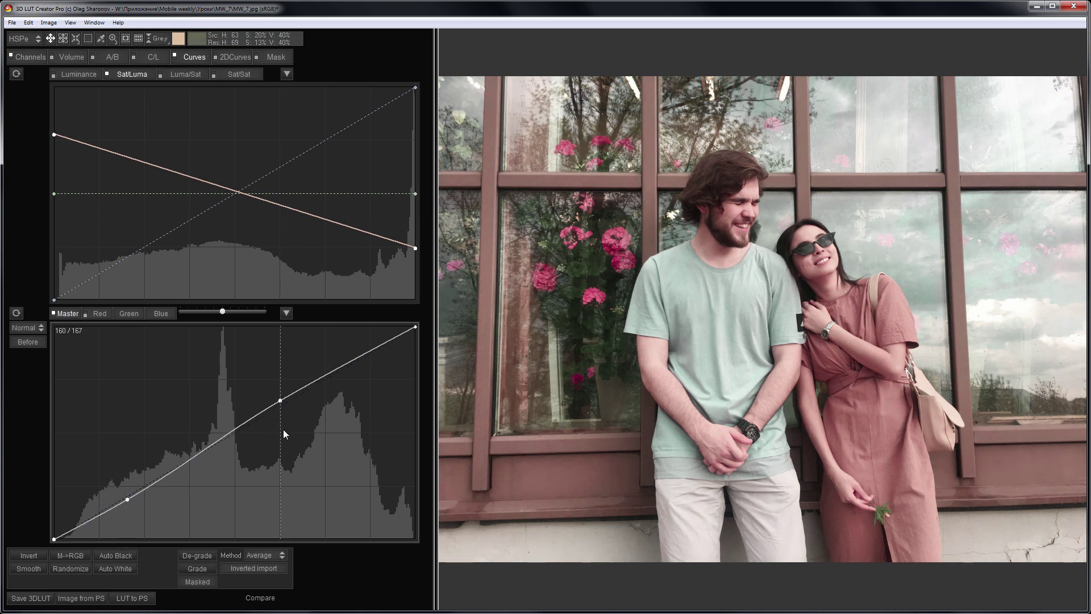
pyautogui.press('b')
pyautogui.press('b')
# Switch to the second saved version of the grade
pyautogui.click(28, 23)
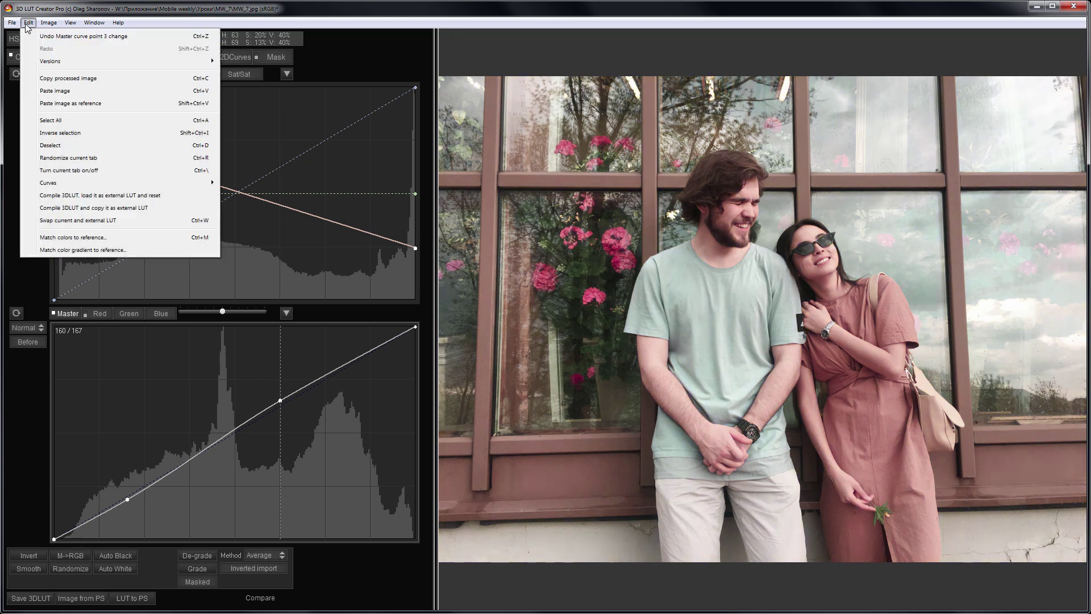
pyautogui.moveTo(51, 60)
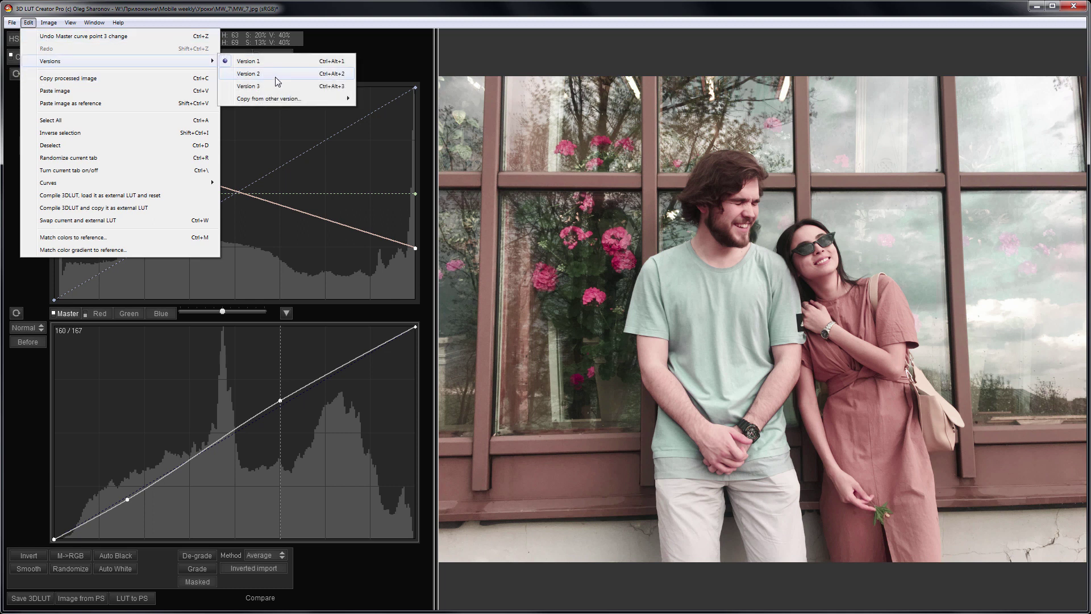
pyautogui.click(275, 77)
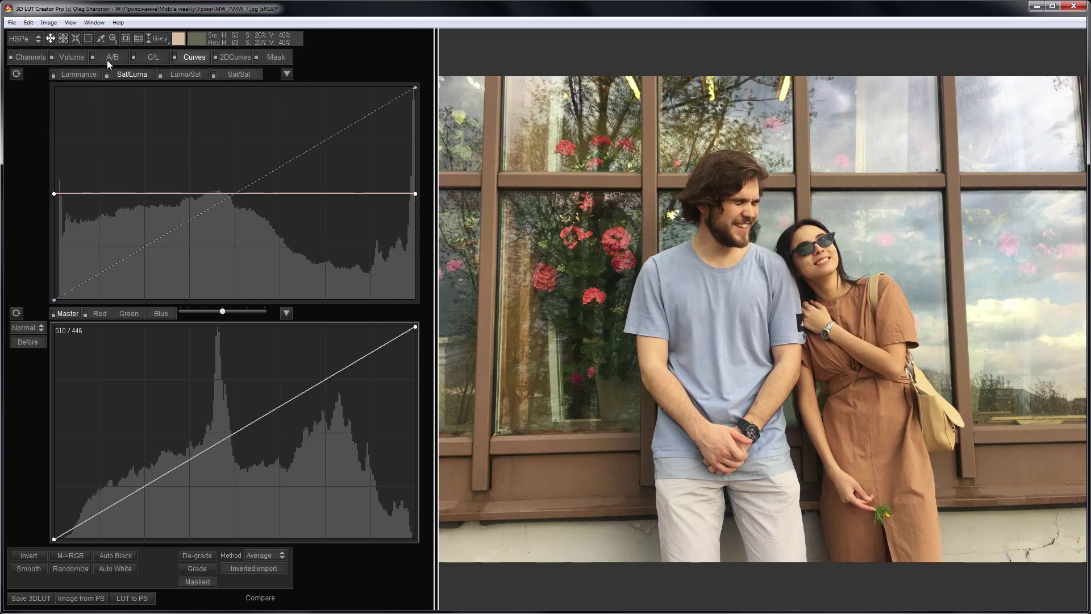
# Try four random RGB matrices, then reset the matrix to its neutral identity mix
pyautogui.click(35, 54)
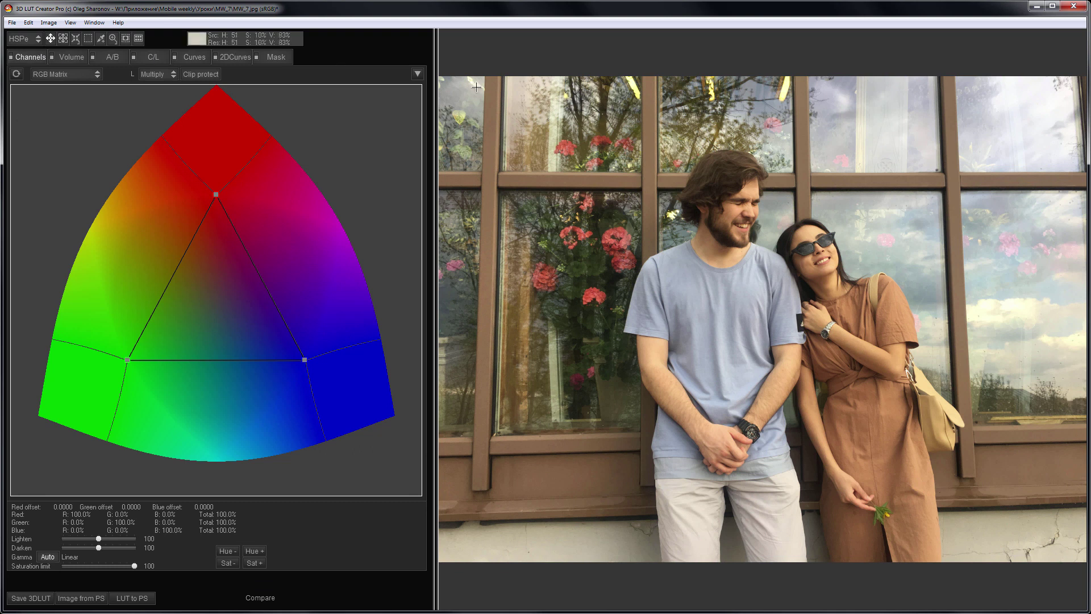
pyautogui.click(418, 74)
pyautogui.click(491, 131)
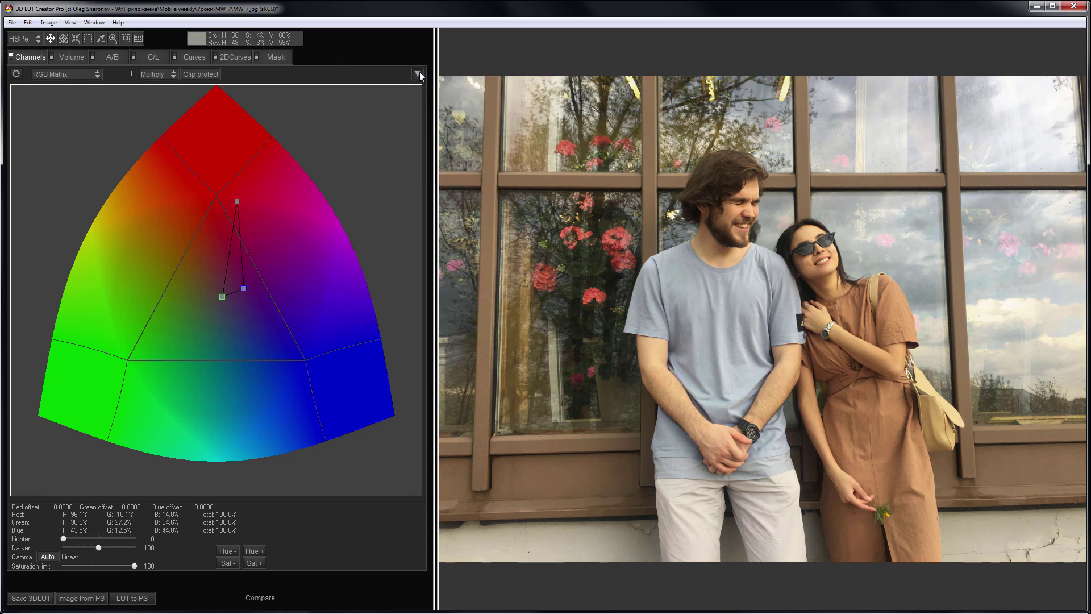
pyautogui.click(418, 74)
pyautogui.click(503, 126)
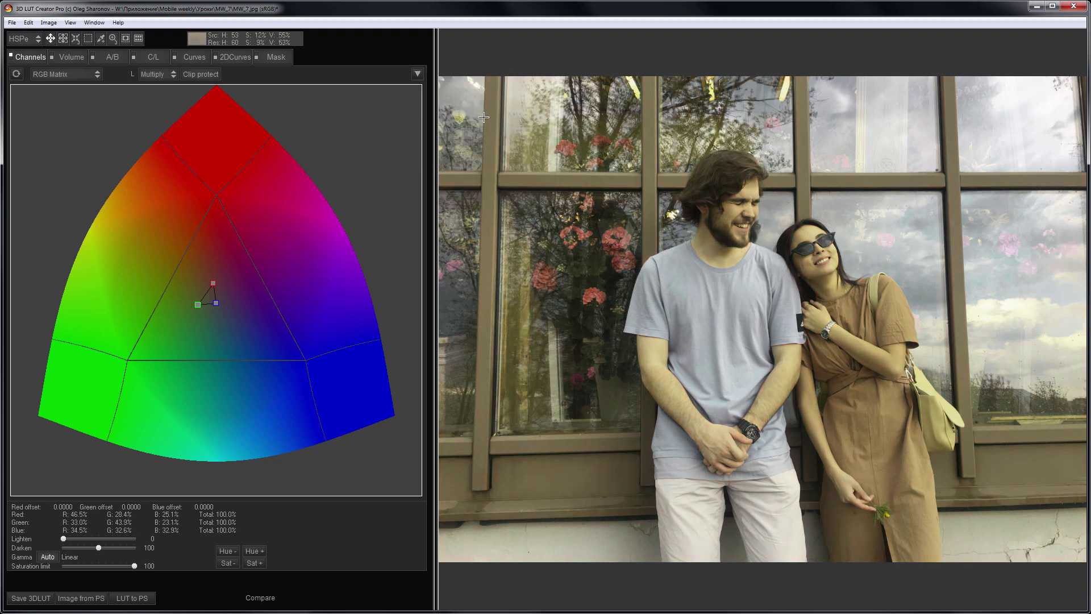
pyautogui.click(417, 74)
pyautogui.click(504, 127)
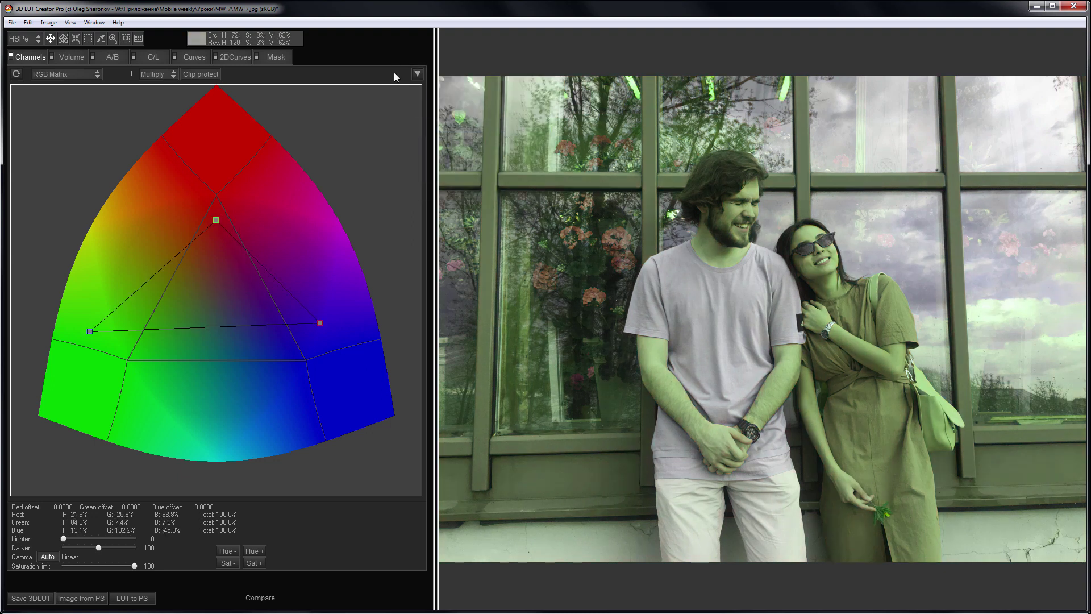
pyautogui.click(418, 74)
pyautogui.click(508, 128)
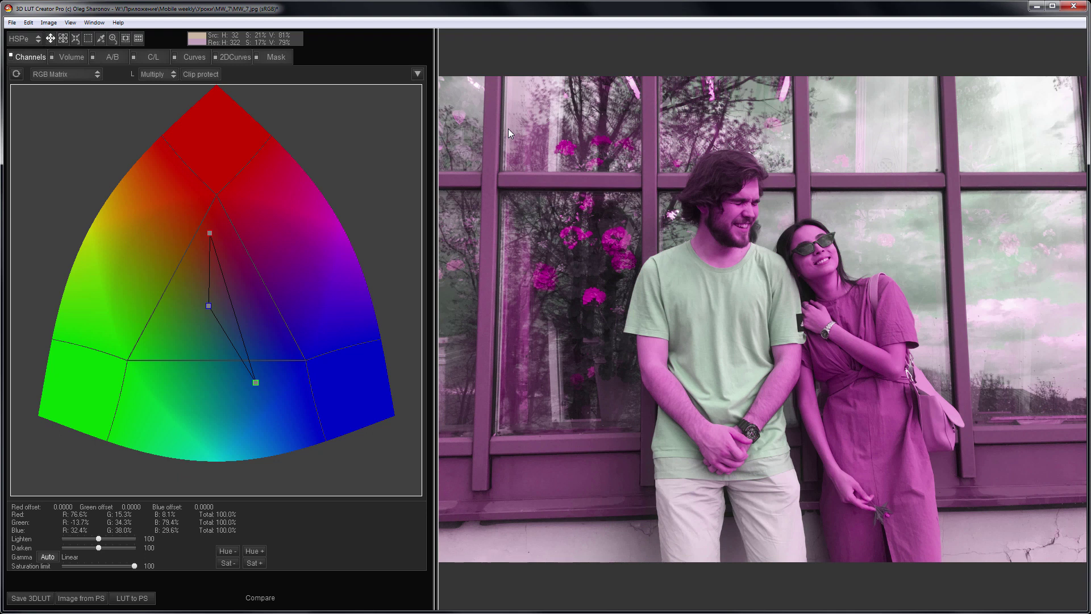
pyautogui.click(16, 74)
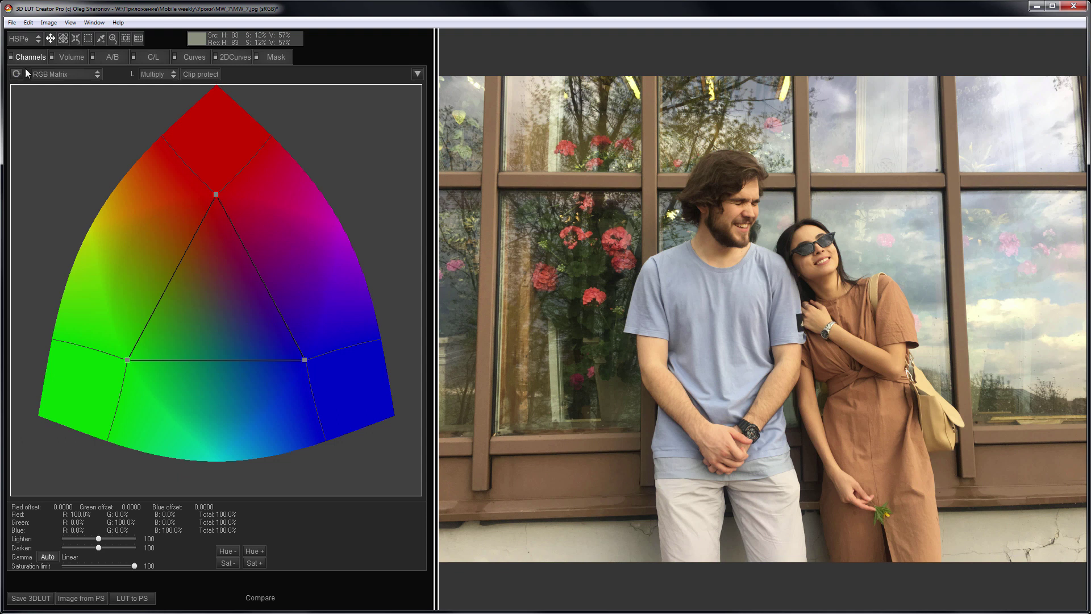
pyautogui.click(62, 39)
pyautogui.click(62, 38)
pyautogui.click(710, 325)
pyautogui.click(709, 325)
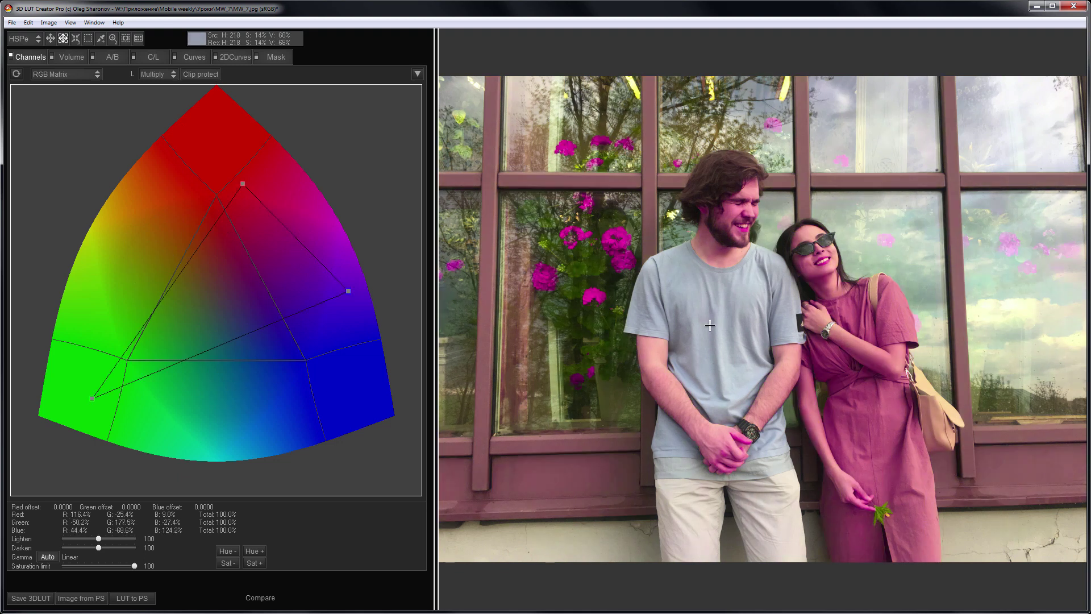
pyautogui.click(710, 325)
pyautogui.click(710, 325)
pyautogui.click(710, 325)
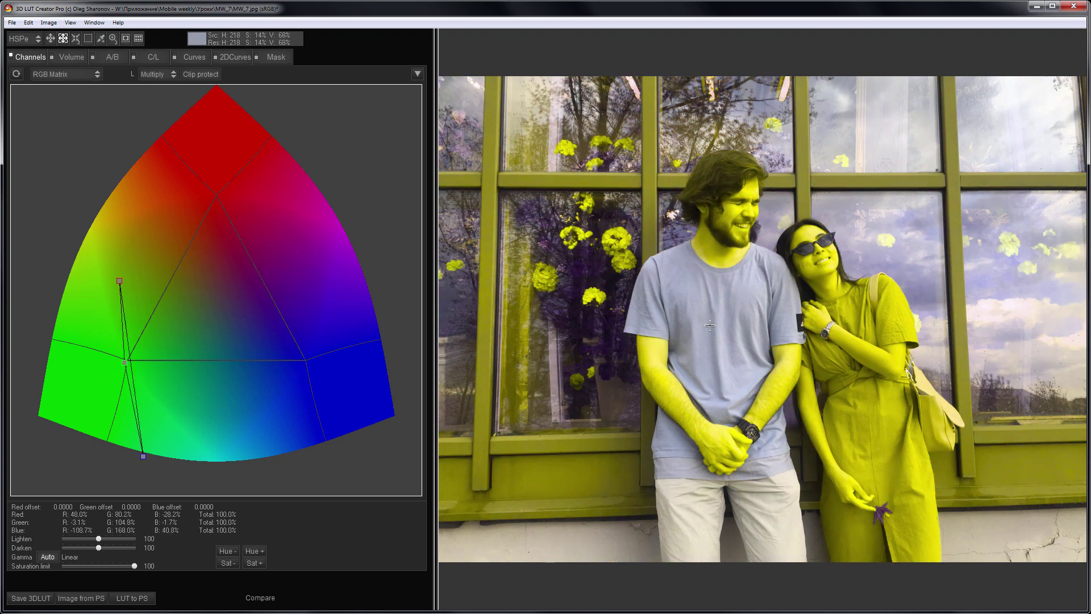
pyautogui.click(710, 325)
pyautogui.click(709, 325)
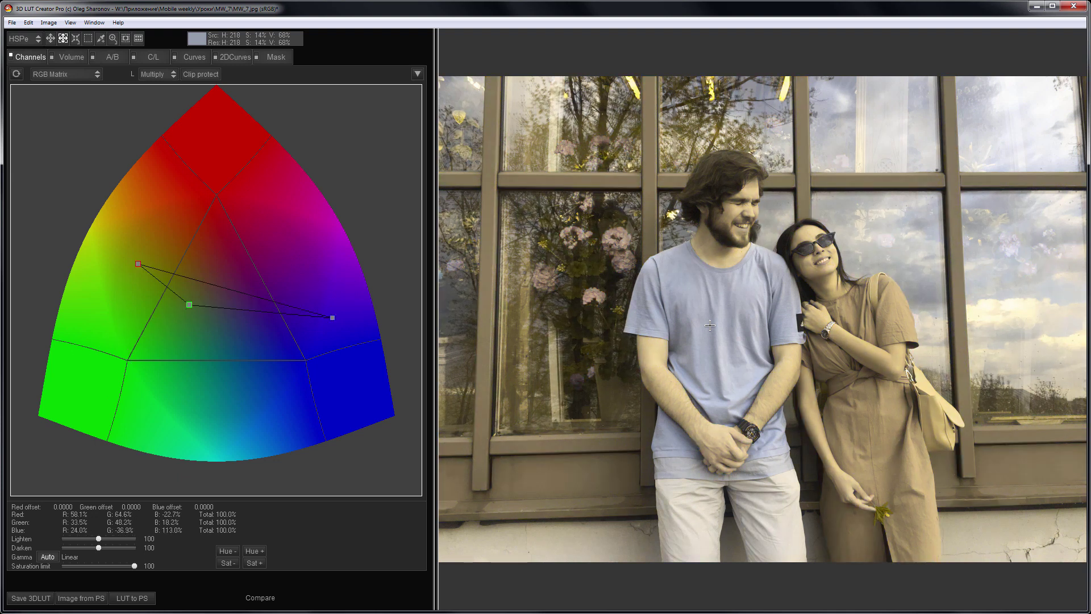
pyautogui.click(710, 325)
pyautogui.click(709, 325)
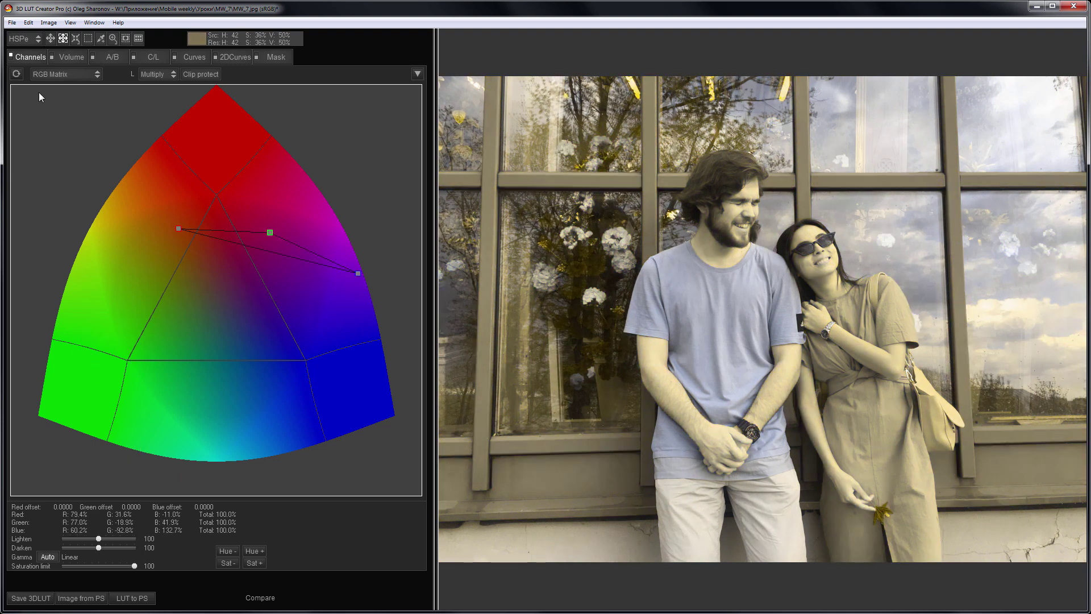
pyautogui.click(15, 74)
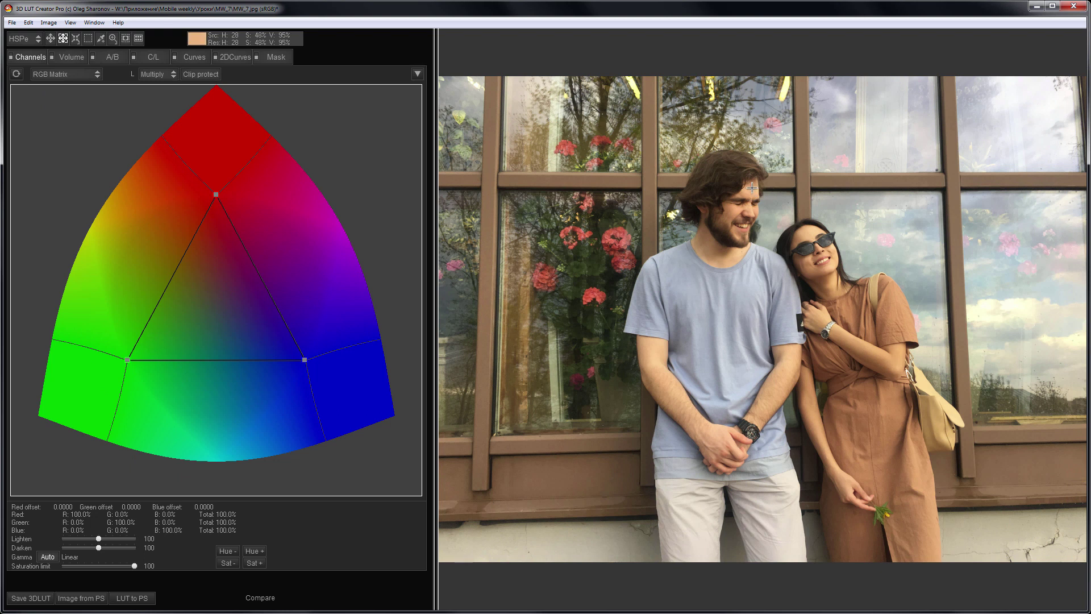
# Cycle RGB matrix variations to red flowers, compare with the original, and undo to a less warm one
pyautogui.click(752, 187)
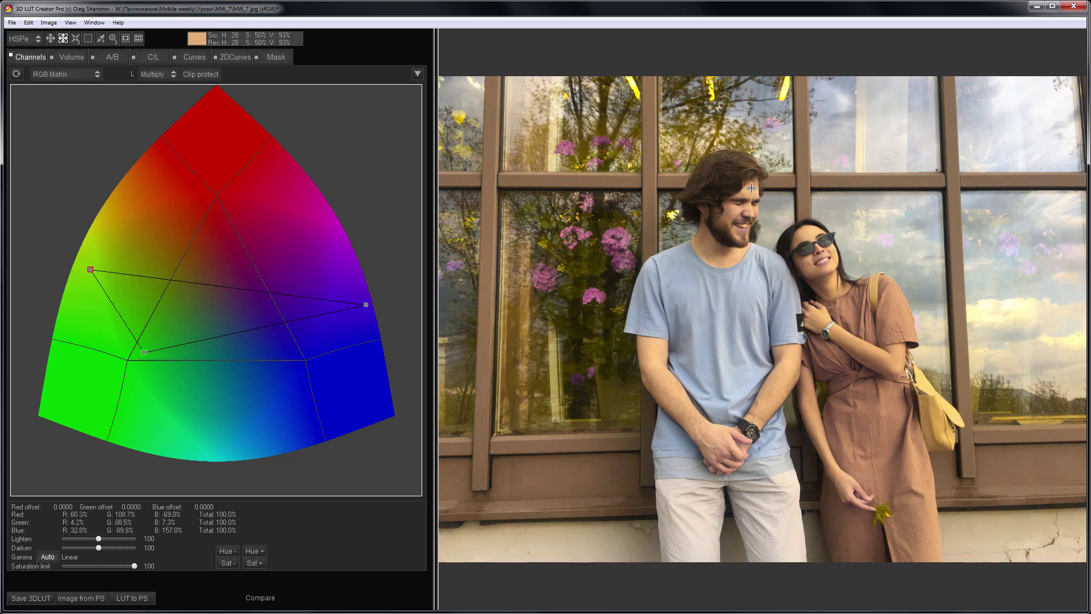
pyautogui.click(751, 188)
pyautogui.click(751, 187)
pyautogui.click(752, 188)
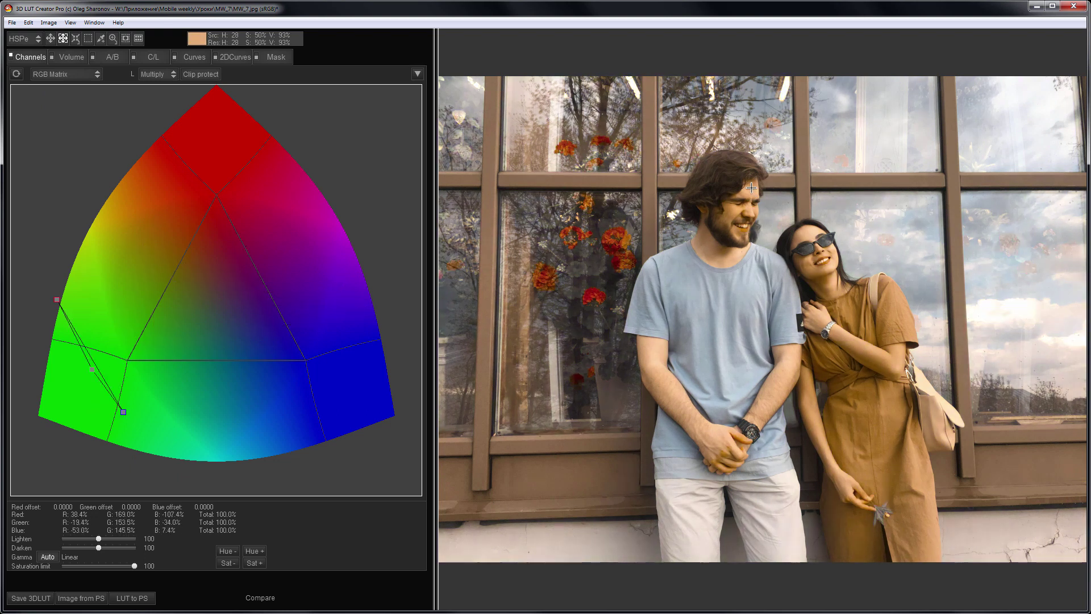
pyautogui.rightClick(499, 400)
pyautogui.hotkey('ctrl', 'z')
pyautogui.hotkey('ctrl', 'z')
pyautogui.hotkey('ctrl', 'z')
pyautogui.hotkey('ctrl', 'z')
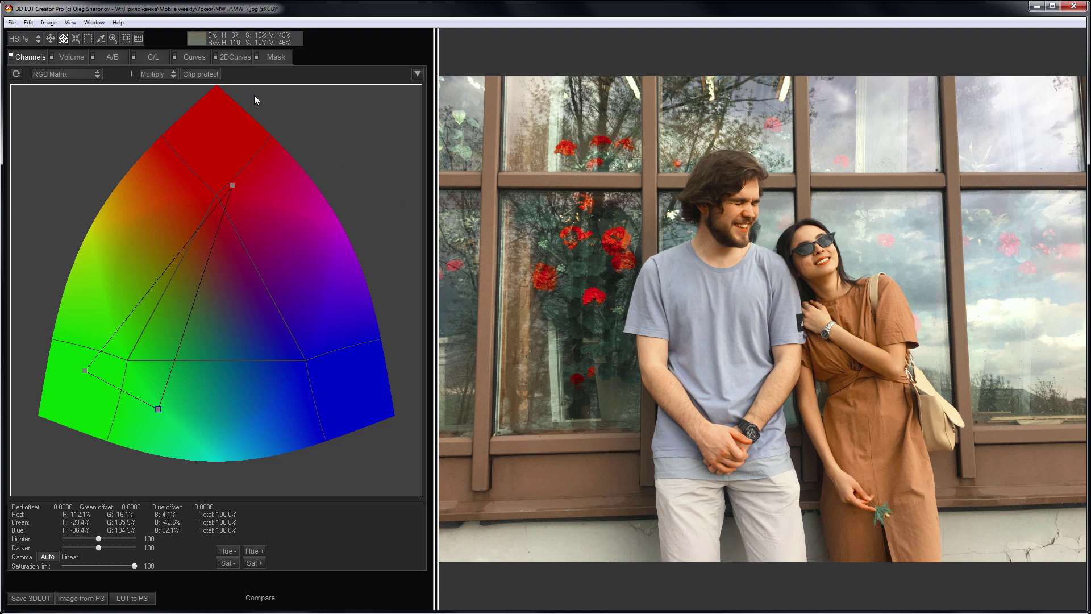
# On the Sat/Luma curve lower the highlight endpoint and raise the shadow endpoint, then toggle Before to compare
pyautogui.click(197, 56)
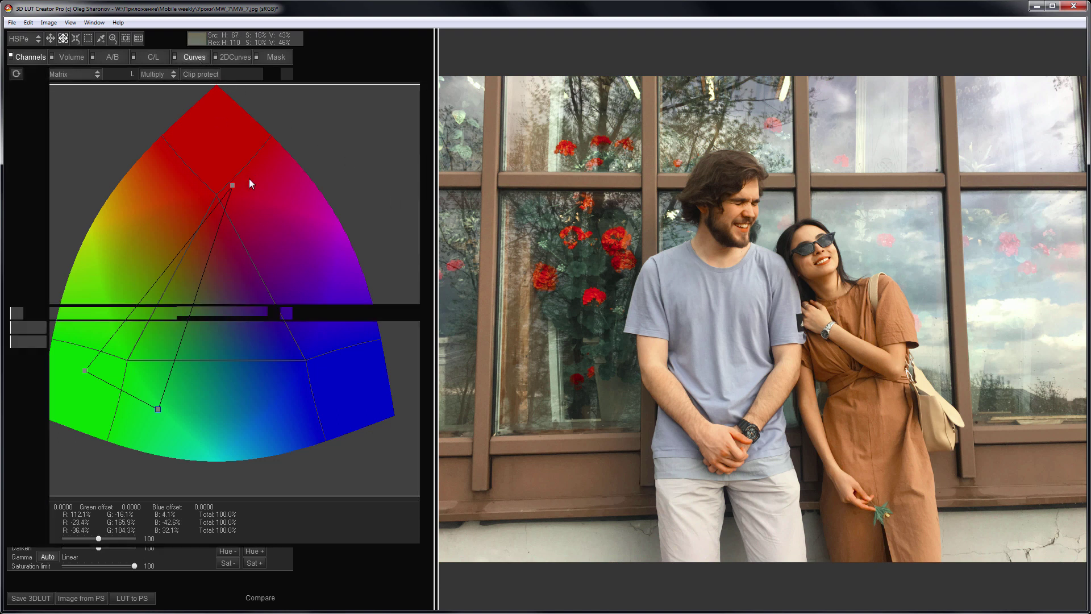
pyautogui.moveTo(413, 194); pyautogui.dragTo(415, 233)
pyautogui.moveTo(60, 196); pyautogui.dragTo(50, 168)
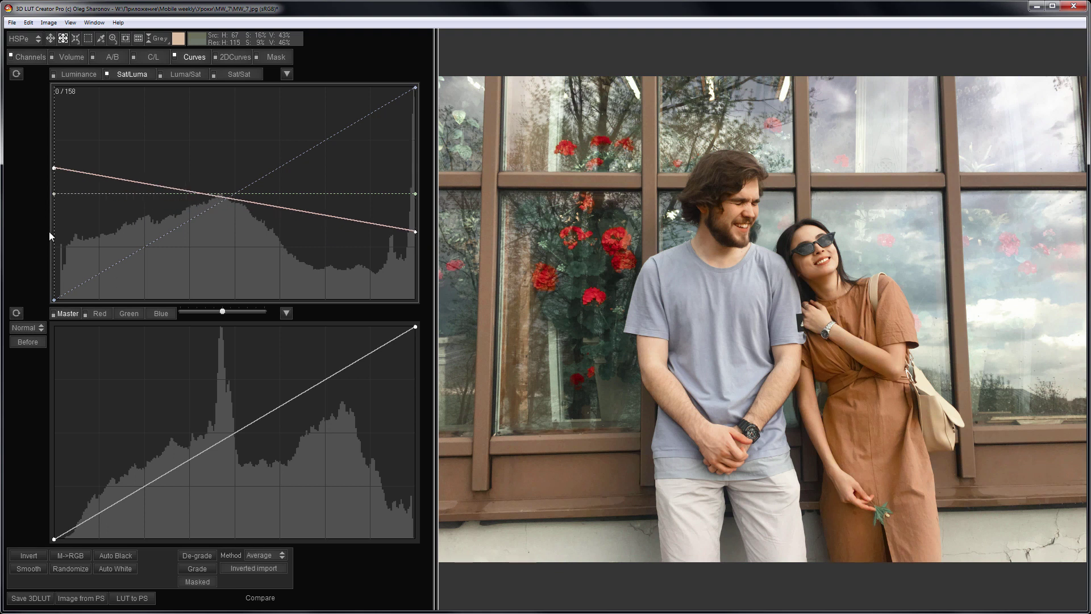
pyautogui.press('b')
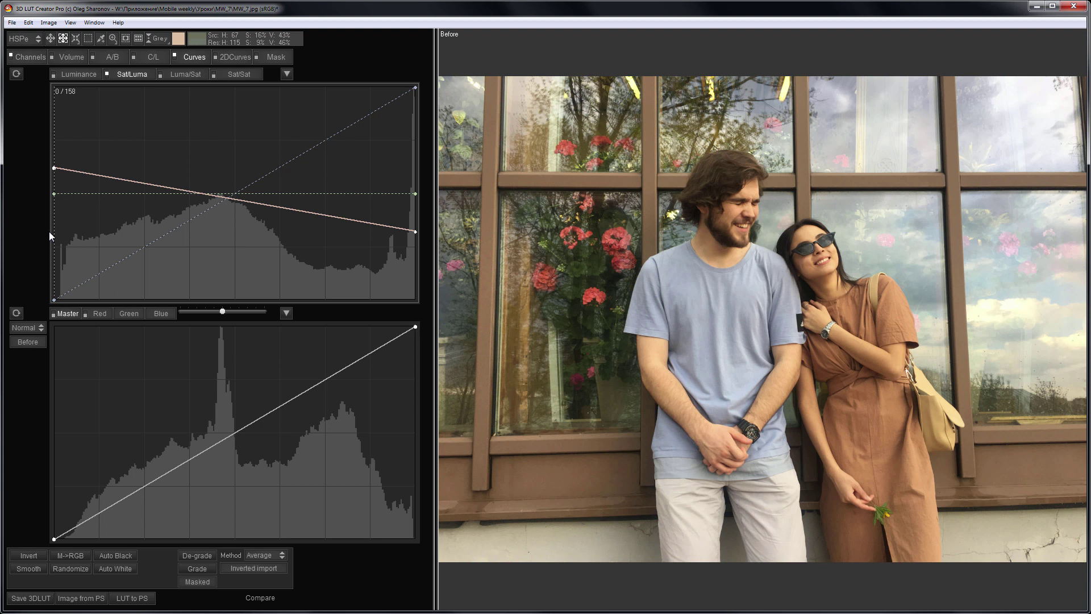
pyautogui.press('b')
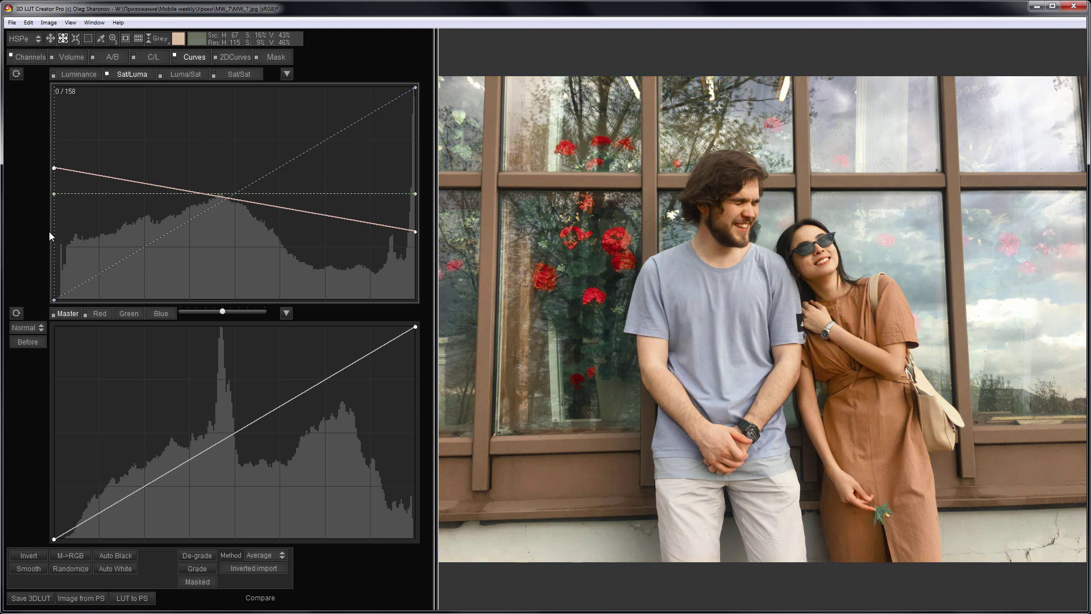